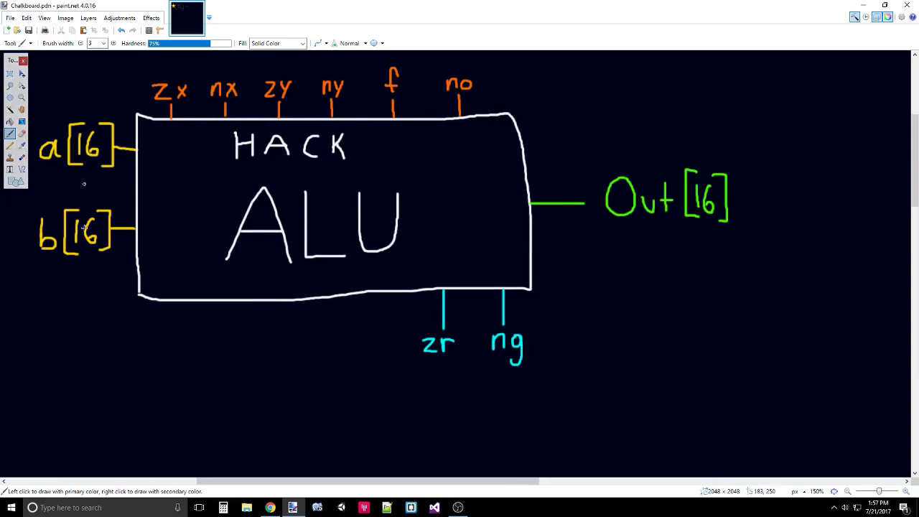
Step: Sketch two trial strokes across the ALU box and undo them both
mouse_move(100, 309)
mouse_down()
mouse_move(275, 280)
mouse_move(402, 68)
mouse_up()
key(ctrl+z)
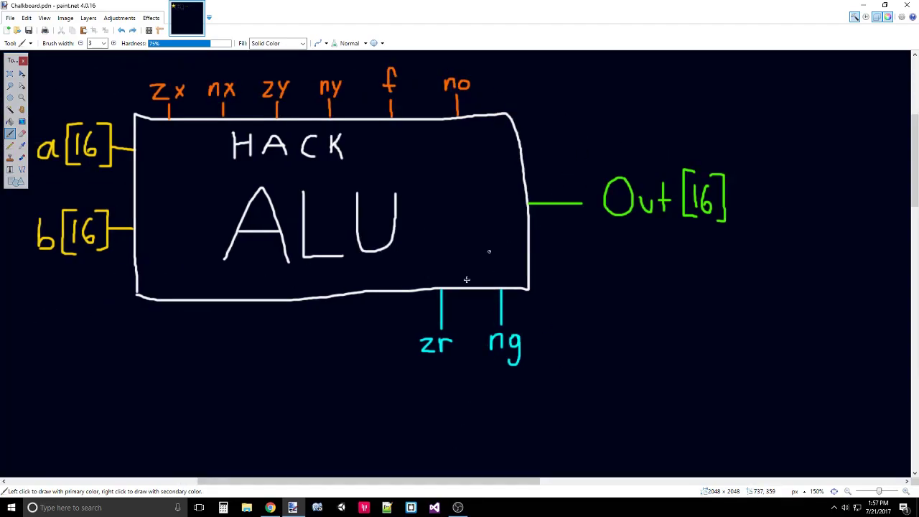
mouse_move(355, 293)
mouse_down()
mouse_move(598, 145)
mouse_move(811, 178)
mouse_move(742, 380)
mouse_move(521, 404)
mouse_move(369, 377)
mouse_move(351, 291)
mouse_up()
key(ctrl+z)
Step: Try loops around the zx and nx inputs, undoing each one
mouse_move(189, 70)
mouse_down()
mouse_move(199, 119)
mouse_move(165, 152)
mouse_up()
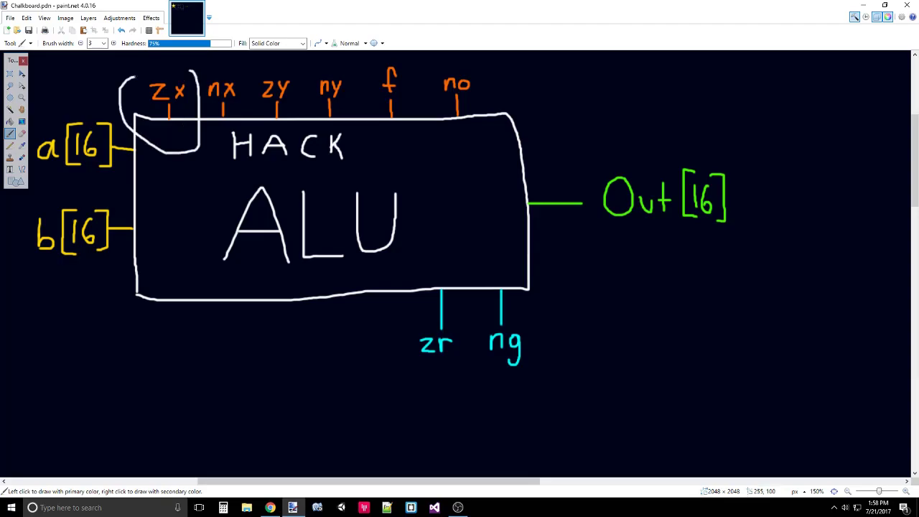
key(ctrl+z)
drag(217, 67, 204, 142)
key(ctrl+z)
scroll(273, 120, up, 2)
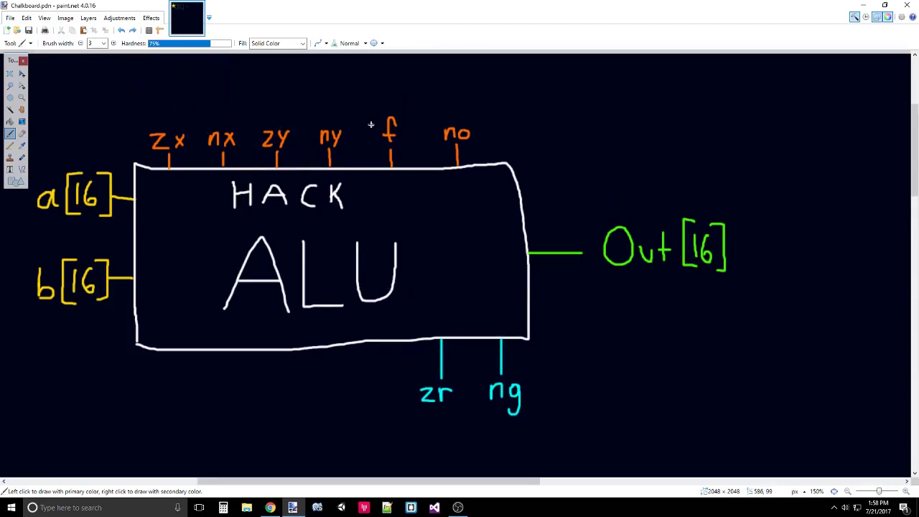
mouse_move(199, 105)
mouse_down()
mouse_move(200, 188)
mouse_move(138, 175)
mouse_move(127, 124)
mouse_move(194, 104)
mouse_move(241, 172)
mouse_move(217, 188)
mouse_move(247, 105)
mouse_move(195, 134)
mouse_move(249, 101)
mouse_up()
key(ctrl+z)
key(ctrl+z)
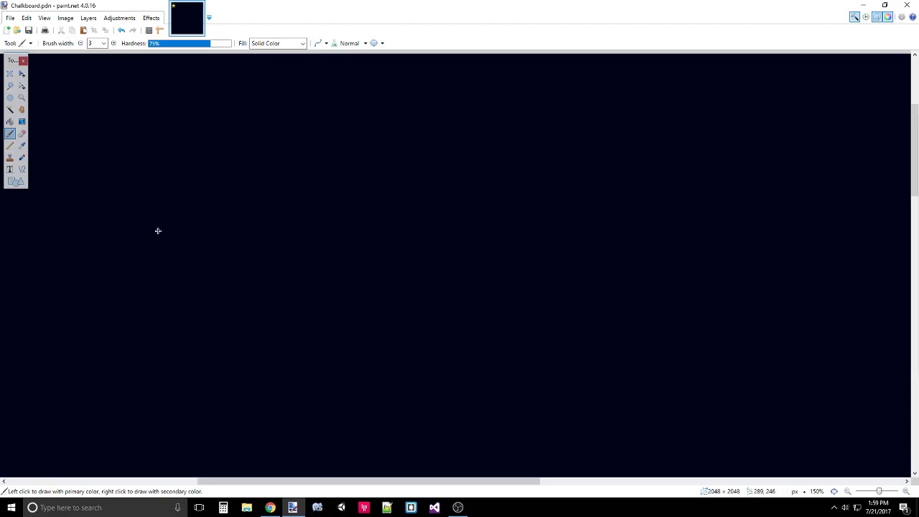
Step: Begin writing the zx label beside the mux with the Paintbrush
drag(159, 231, 171, 228)
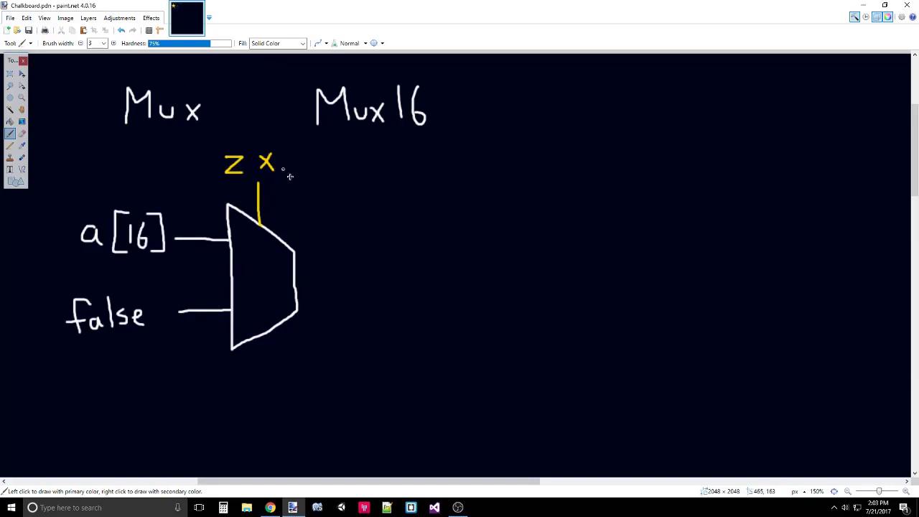
Step: Draw the mux output wire through a small circle and extend it beyond
drag(296, 280, 334, 277)
mouse_move(354, 264)
mouse_down()
mouse_move(338, 270)
mouse_move(351, 290)
mouse_move(368, 279)
mouse_move(351, 264)
mouse_up()
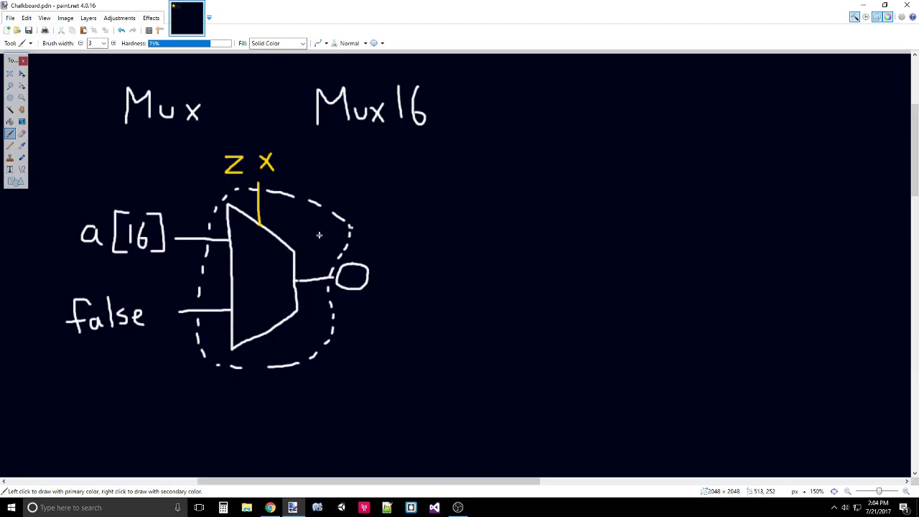
drag(369, 276, 399, 275)
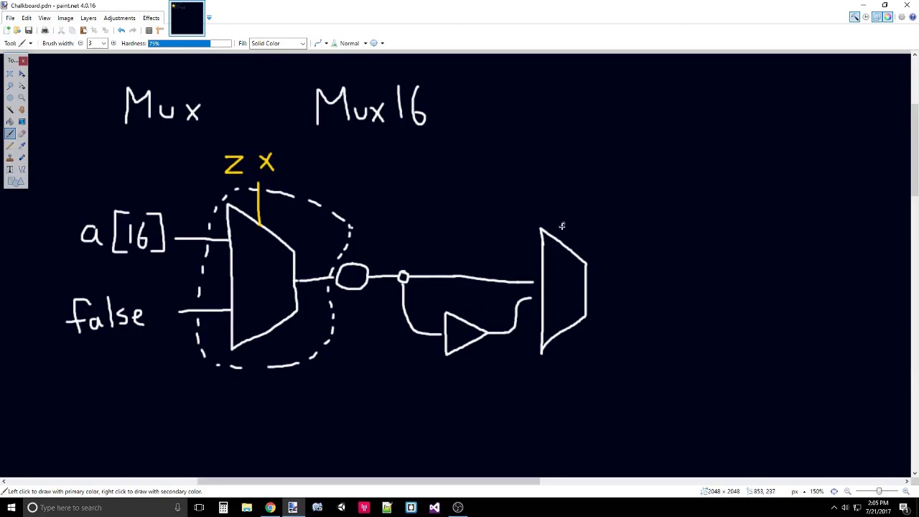
Step: Add the yellow nx control line and label, wiring the output to a junction circle
drag(561, 241, 557, 209)
drag(526, 174, 543, 175)
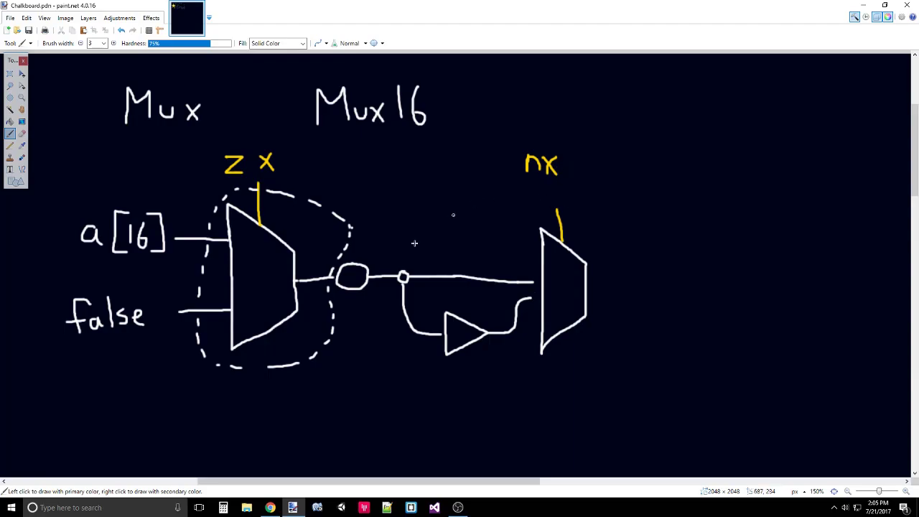
drag(587, 288, 636, 271)
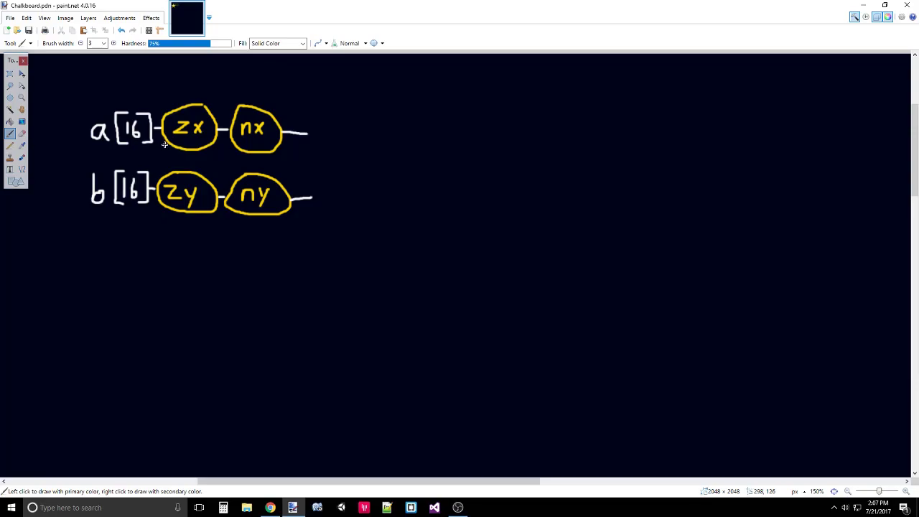
Step: Scroll the canvas to reveal the yellow f label beyond the a and b chains
scroll(165, 145, up, 1)
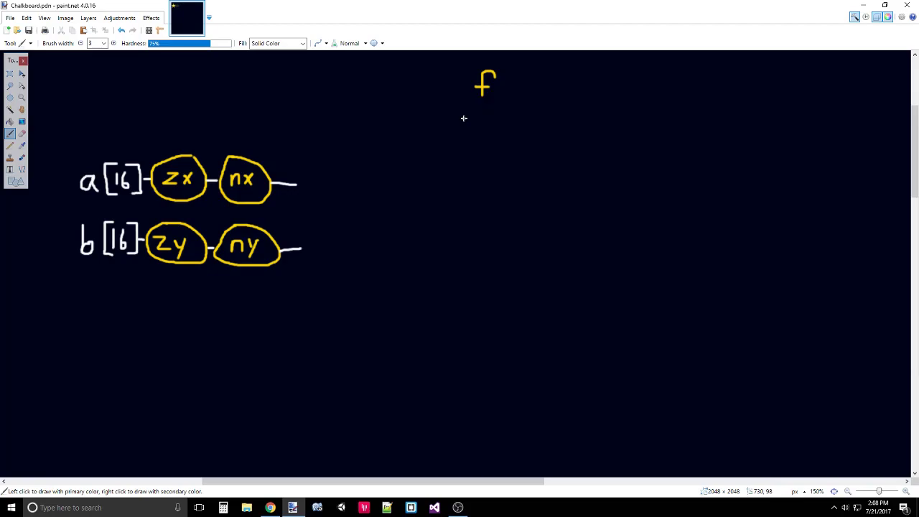
Step: Restore the a/b junction dots, try and undo yellow rings, then draw the f output wire
key(ctrl+y)
key(ctrl+y)
key(ctrl+y)
key(ctrl+y)
key(ctrl+y)
key(ctrl+y)
key(ctrl+y)
key(ctrl+y)
key(ctrl+y)
key(ctrl+y)
key(ctrl+y)
key(ctrl+y)
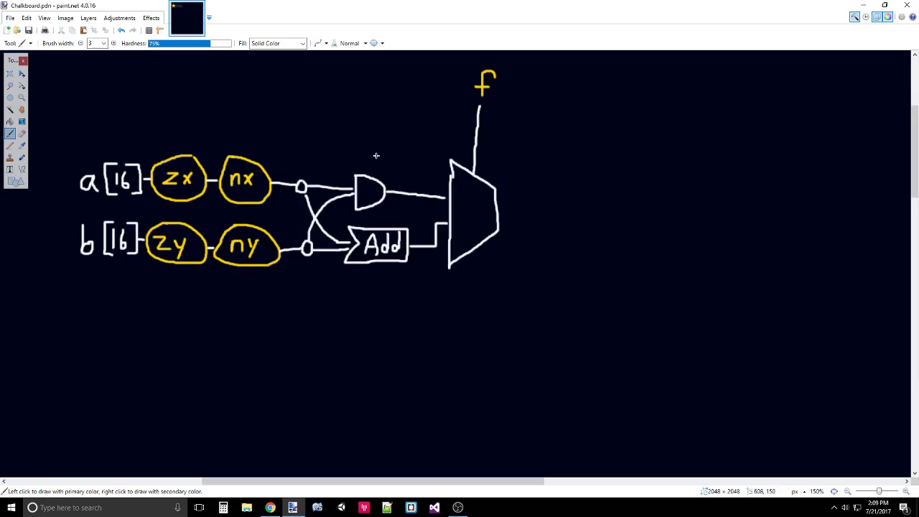
mouse_move(384, 155)
mouse_down()
mouse_move(343, 174)
mouse_move(344, 202)
mouse_move(360, 214)
mouse_move(389, 212)
mouse_move(380, 158)
mouse_up()
key(ctrl+z)
mouse_move(407, 224)
mouse_down()
mouse_move(388, 282)
mouse_move(343, 255)
mouse_move(346, 225)
mouse_move(403, 217)
mouse_up()
key(ctrl+z)
drag(496, 208, 540, 207)
mouse_move(519, 175)
mouse_down()
mouse_move(529, 243)
mouse_move(493, 285)
mouse_move(387, 293)
mouse_move(335, 275)
mouse_move(322, 231)
mouse_move(336, 170)
mouse_move(424, 138)
mouse_move(514, 173)
mouse_up()
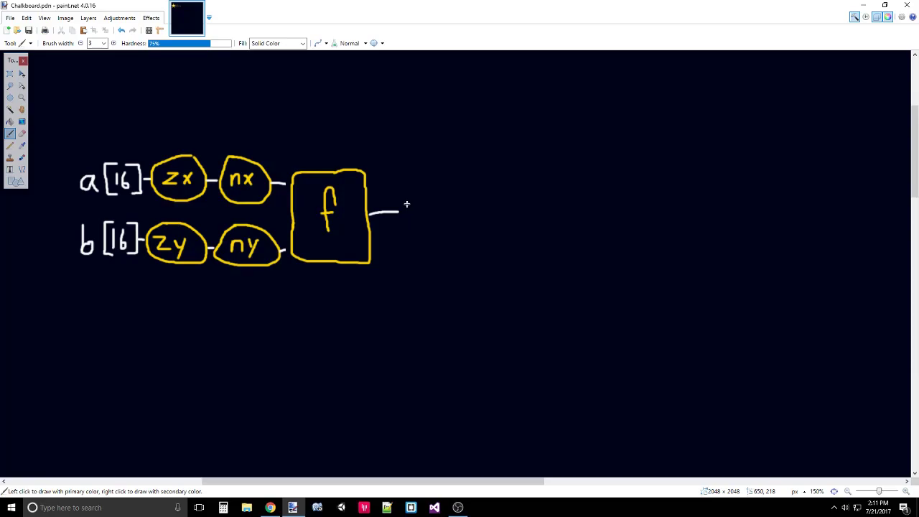
Step: Branch the f output through a NOT triangle into a mux labelled no, output 'out'
drag(396, 211, 481, 211)
mouse_move(398, 213)
mouse_down()
mouse_move(398, 239)
mouse_move(421, 251)
mouse_move(424, 264)
mouse_move(485, 224)
mouse_up()
mouse_move(488, 186)
mouse_down()
mouse_move(489, 252)
mouse_move(517, 236)
mouse_move(521, 213)
mouse_move(486, 183)
mouse_up()
mouse_move(487, 132)
mouse_down()
mouse_move(488, 119)
mouse_move(497, 134)
mouse_up()
drag(511, 122, 505, 192)
mouse_move(521, 215)
mouse_down()
mouse_move(622, 216)
mouse_move(632, 206)
mouse_move(642, 217)
mouse_move(653, 205)
mouse_up()
mouse_move(665, 167)
mouse_down()
mouse_move(669, 224)
mouse_move(675, 205)
mouse_up()
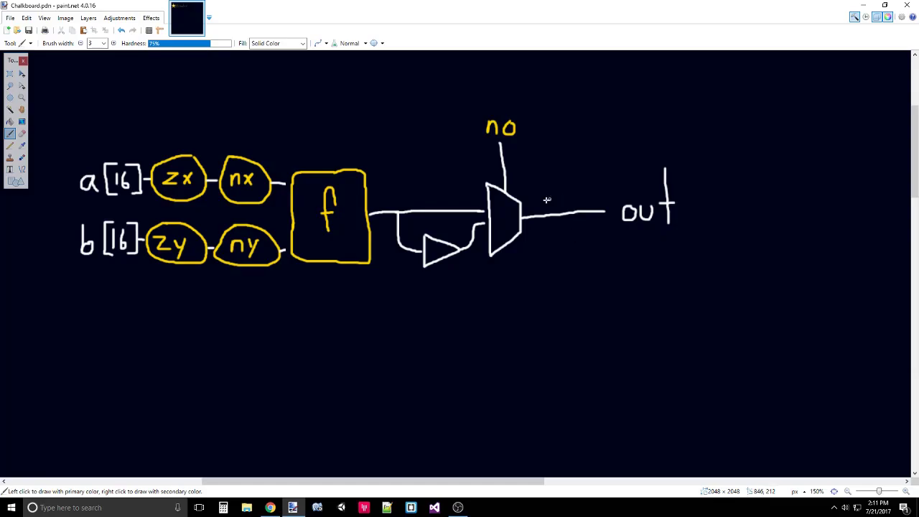
Step: Draw an inversion bubble at the mux output, undo it, and redraw it
mouse_move(523, 208)
mouse_down()
mouse_move(514, 220)
mouse_move(524, 228)
mouse_up()
key(ctrl+z)
mouse_move(528, 210)
mouse_down()
mouse_move(517, 215)
mouse_move(524, 227)
mouse_move(527, 211)
mouse_up()
Step: Remove the bubble and wire bit 15 from the mux output to a green ng label
key(ctrl+z)
key(ctrl+z)
mouse_move(533, 222)
mouse_down()
mouse_move(539, 240)
mouse_move(531, 265)
mouse_move(446, 343)
mouse_up()
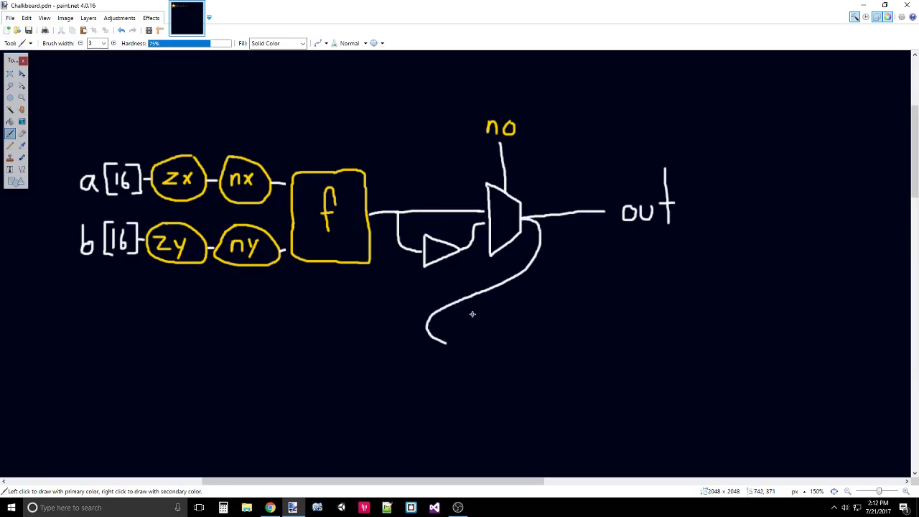
mouse_move(455, 339)
mouse_down()
mouse_move(469, 324)
mouse_move(536, 315)
mouse_up()
drag(537, 316, 554, 316)
mouse_move(561, 306)
mouse_down()
mouse_move(560, 320)
mouse_move(571, 308)
mouse_move(573, 317)
mouse_up()
drag(592, 310, 582, 330)
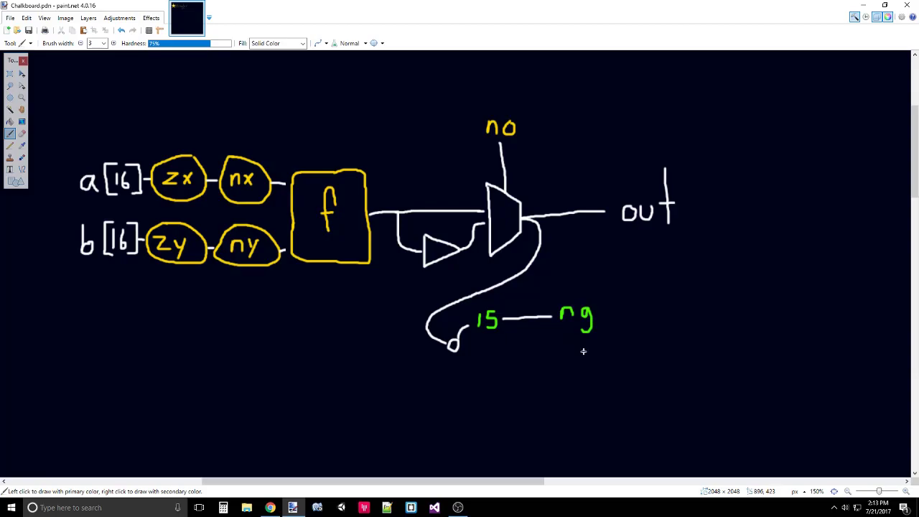
Step: Start writing the green zr label at the lower right
mouse_move(603, 388)
mouse_down()
mouse_move(625, 388)
mouse_move(610, 406)
mouse_move(634, 393)
mouse_move(634, 407)
mouse_move(650, 389)
mouse_up()
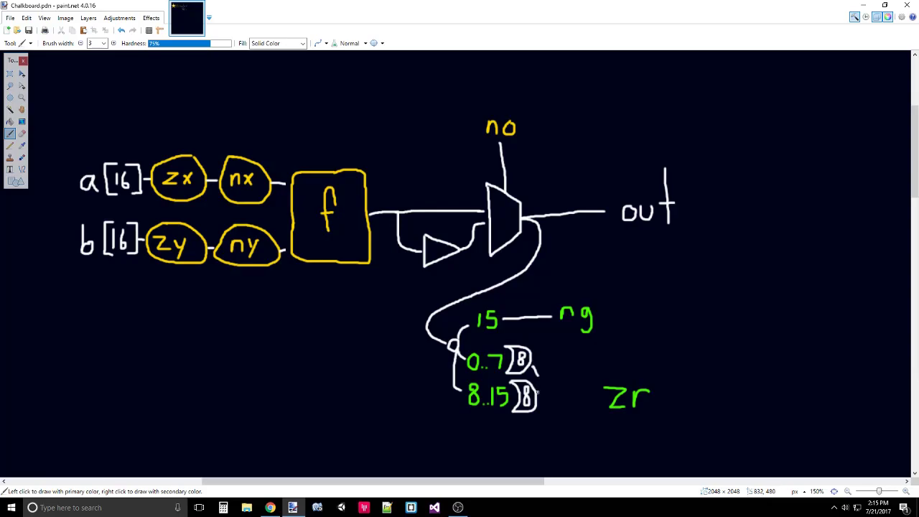
Step: Draw the gate joining both 8-bit OR outputs and wire its output to zr
drag(538, 391, 541, 366)
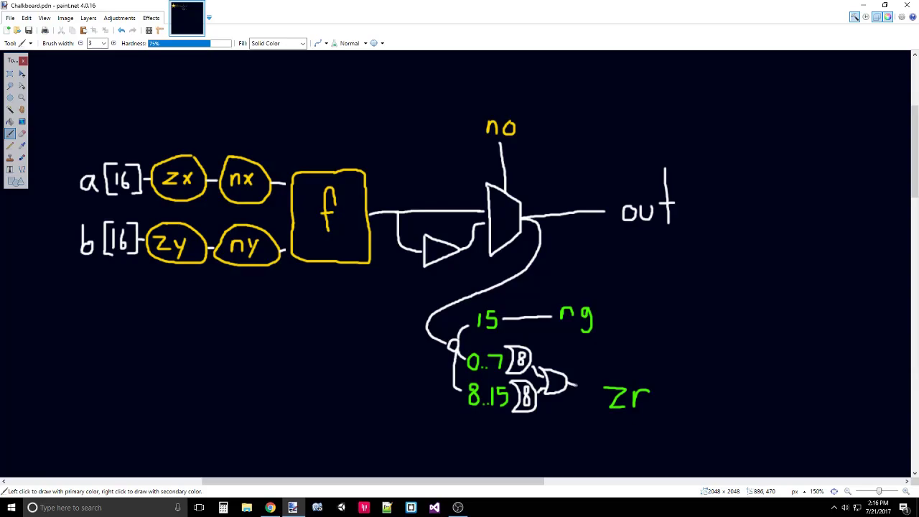
mouse_move(574, 384)
mouse_down()
mouse_move(536, 319)
mouse_move(571, 224)
mouse_move(546, 195)
mouse_move(444, 141)
mouse_move(368, 121)
mouse_move(227, 111)
mouse_up()
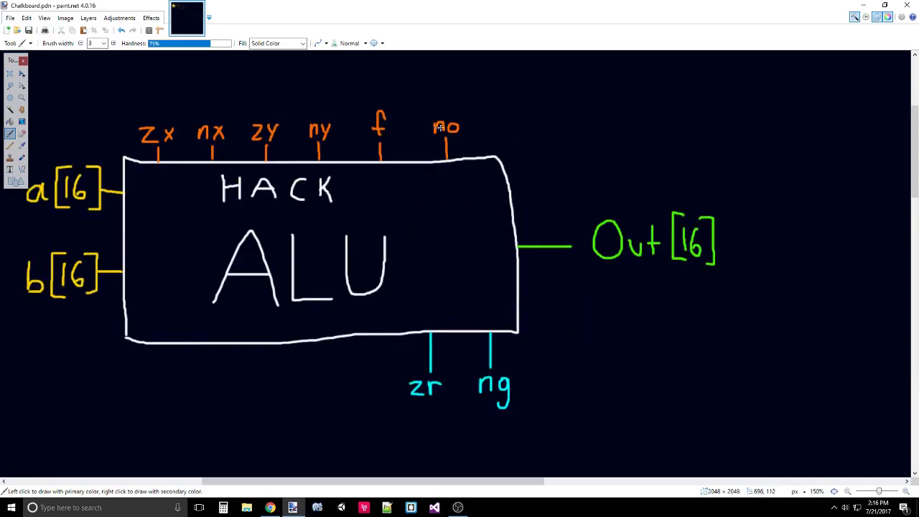